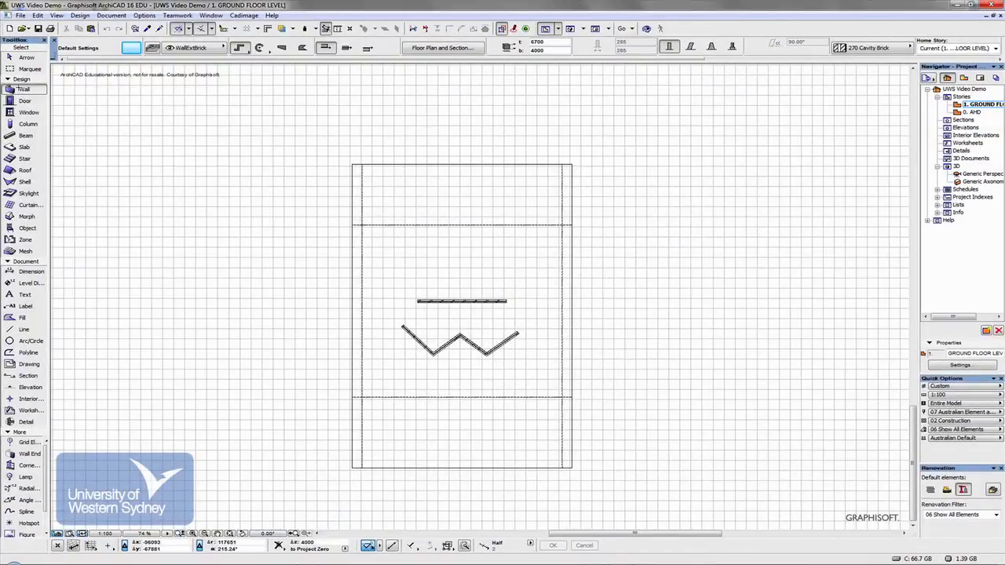
Step: Open Wall Default Settings, move the dialog higher and stretch it to reveal the outline options
{"action": "double_click", "coordinate": [11, 90]}
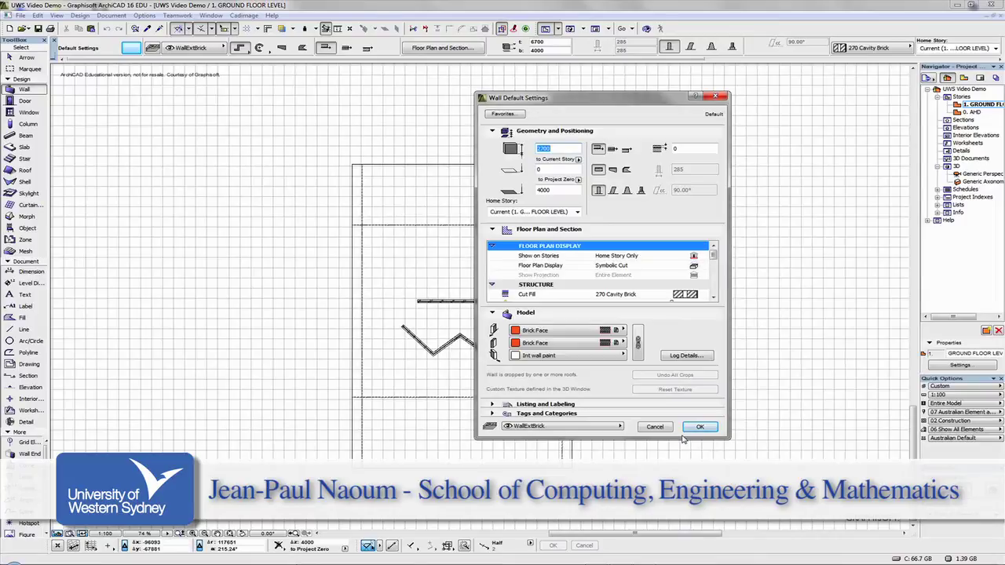
{"action": "left_click_drag", "start_coordinate": [684, 438], "coordinate": [674, 534]}
{"action": "left_click_drag", "start_coordinate": [656, 99], "coordinate": [501, 20]}
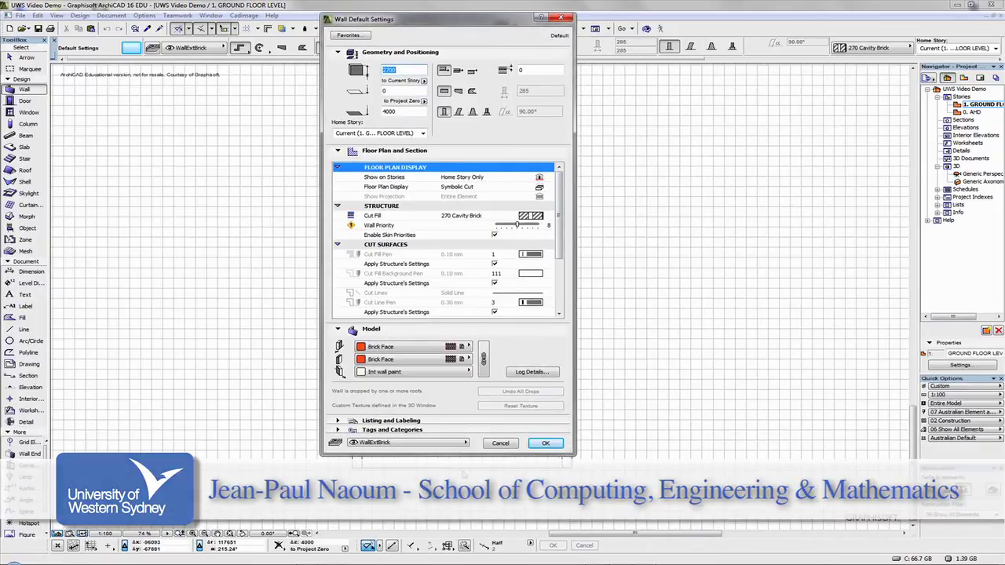
{"action": "left_click_drag", "start_coordinate": [475, 457], "coordinate": [475, 544]}
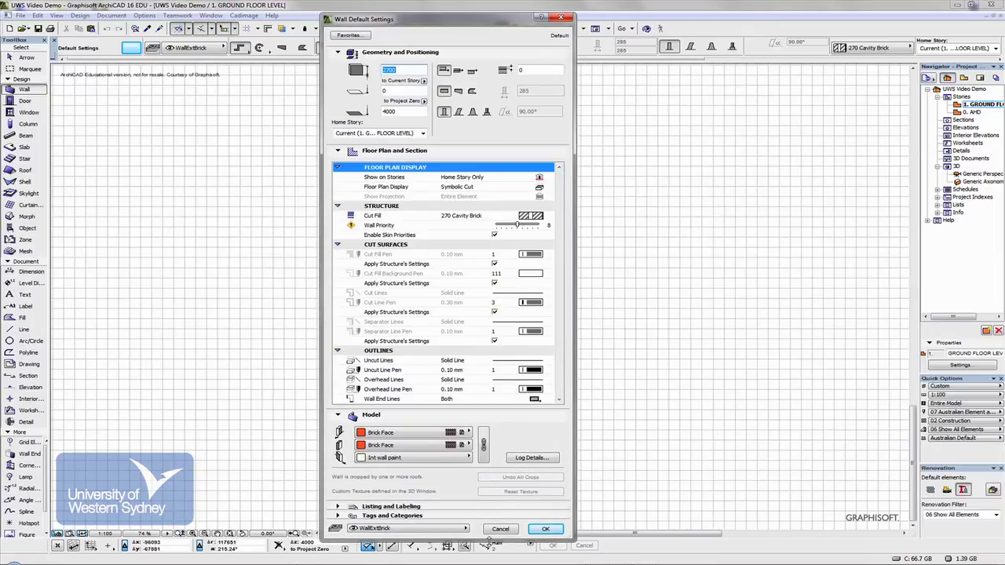
{"action": "left_click", "coordinate": [538, 220]}
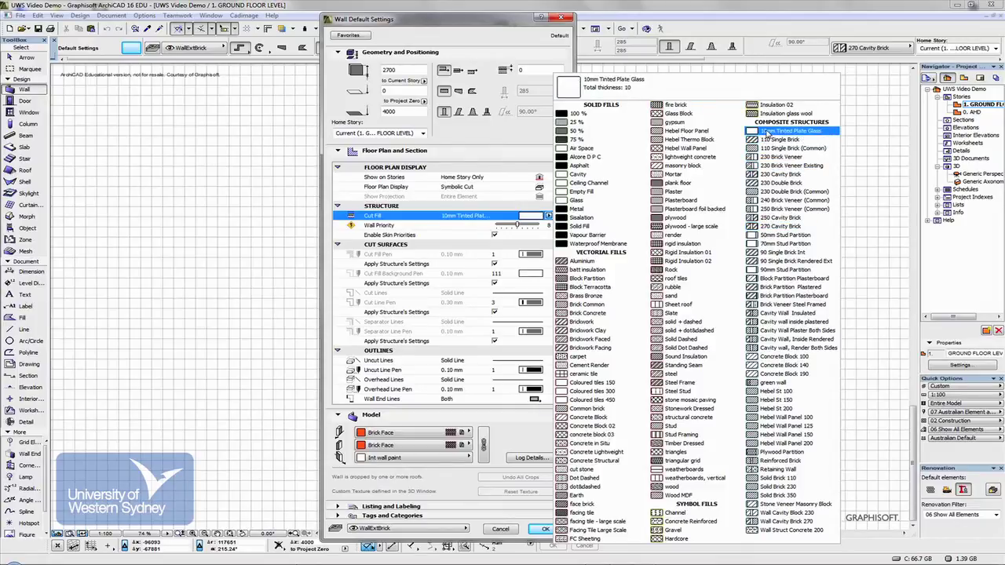
{"action": "left_click", "coordinate": [768, 229]}
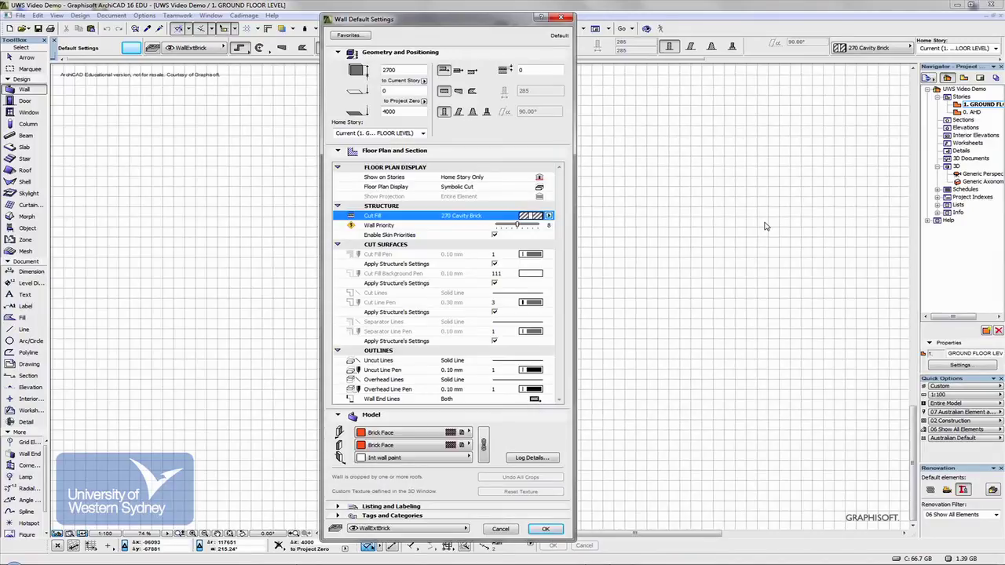
Step: Try 10mm Tinted Plate Glass and Mortar as the wall cut fill, then restore 270 Cavity Brick
{"action": "left_click", "coordinate": [548, 216]}
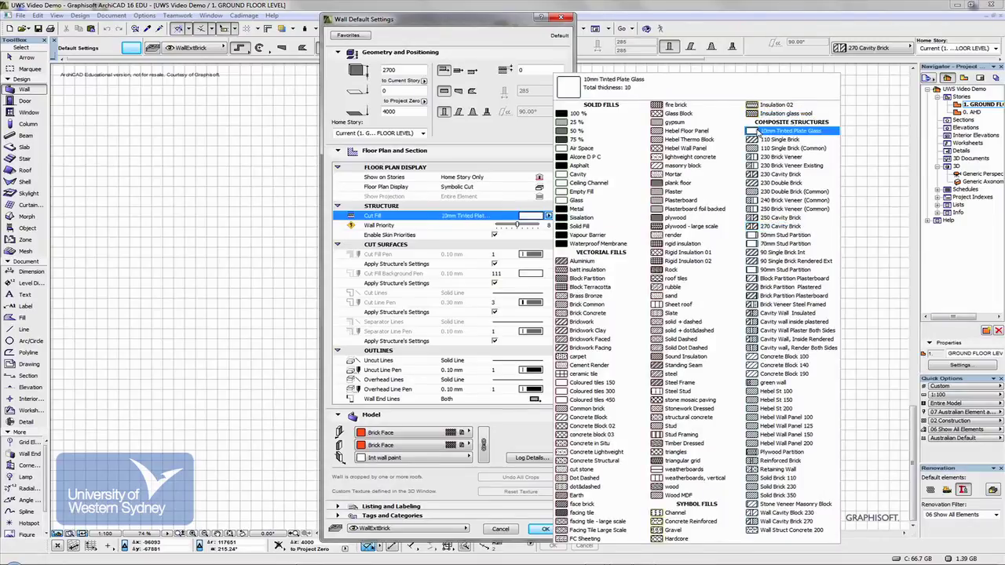
{"action": "left_click", "coordinate": [766, 131]}
{"action": "left_click", "coordinate": [674, 174]}
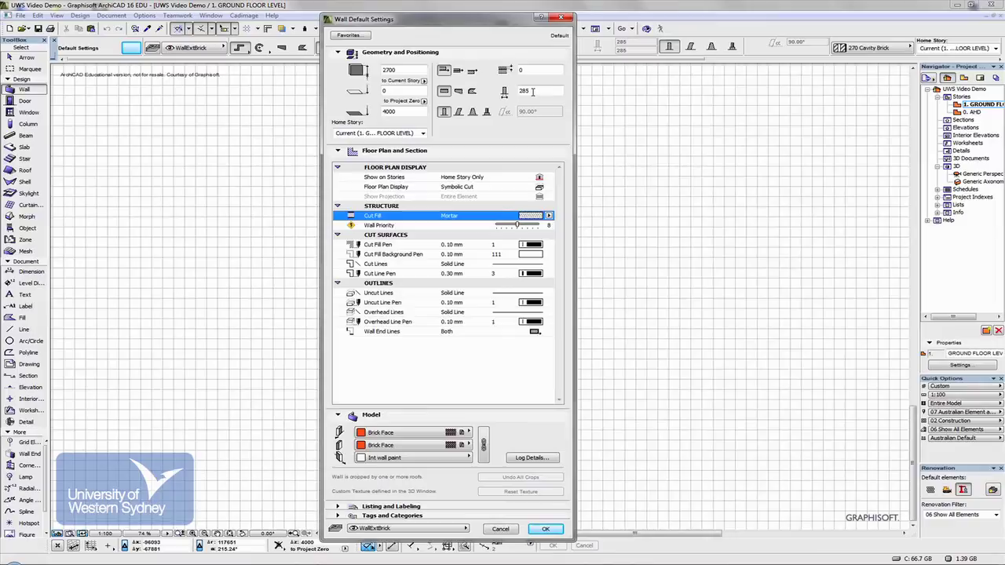
{"action": "left_click", "coordinate": [526, 91]}
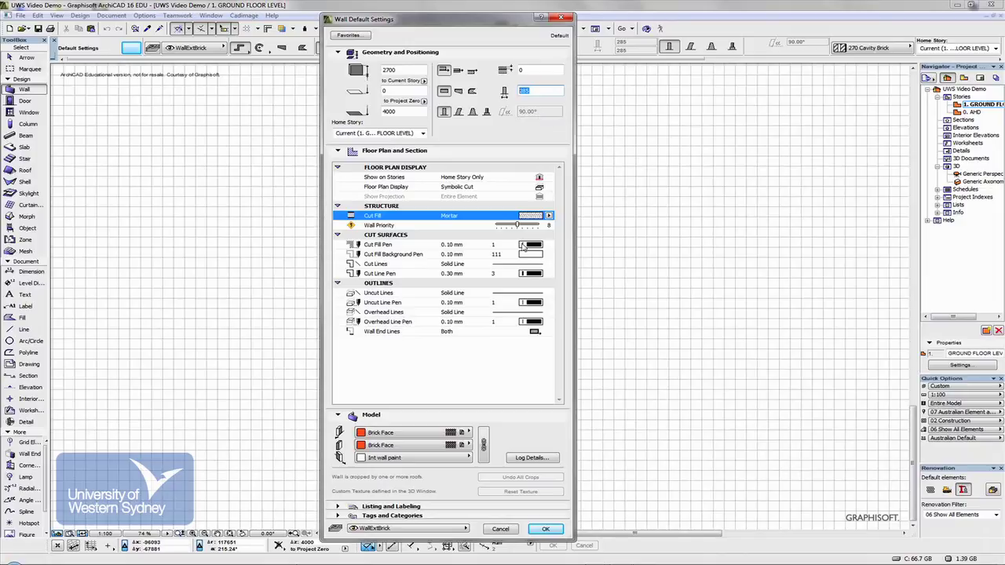
{"action": "left_click", "coordinate": [549, 215]}
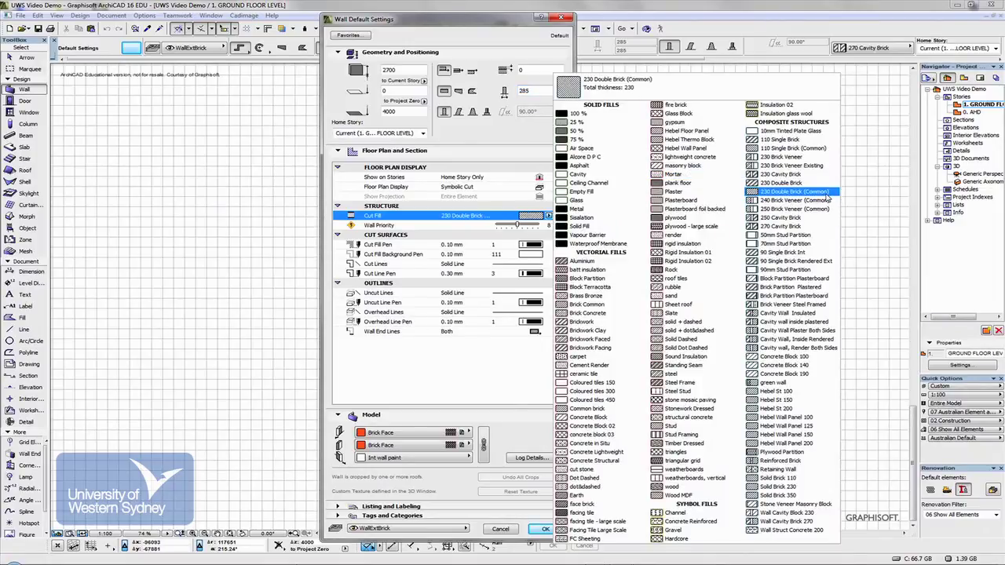
{"action": "left_click", "coordinate": [774, 226]}
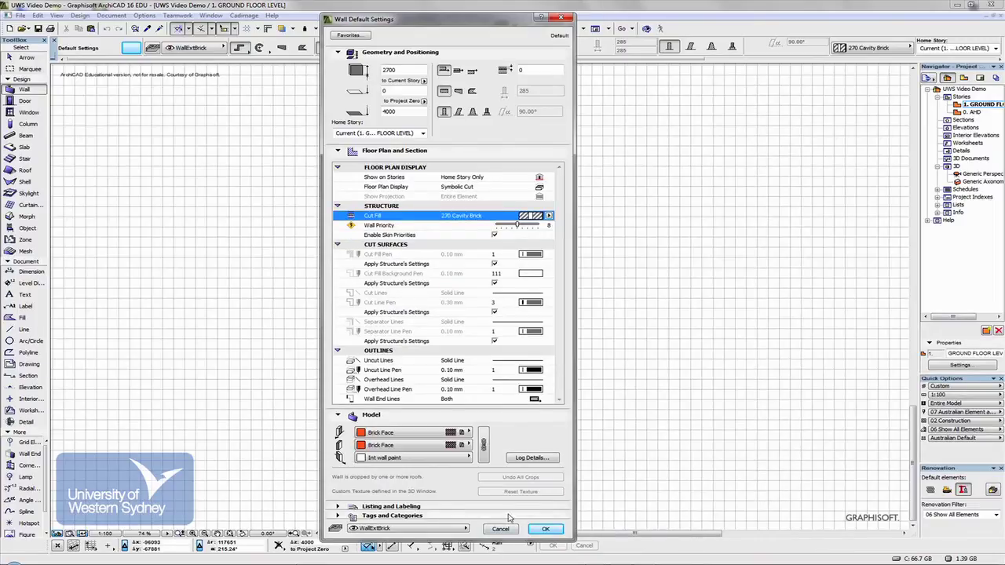
{"action": "left_click", "coordinate": [547, 531]}
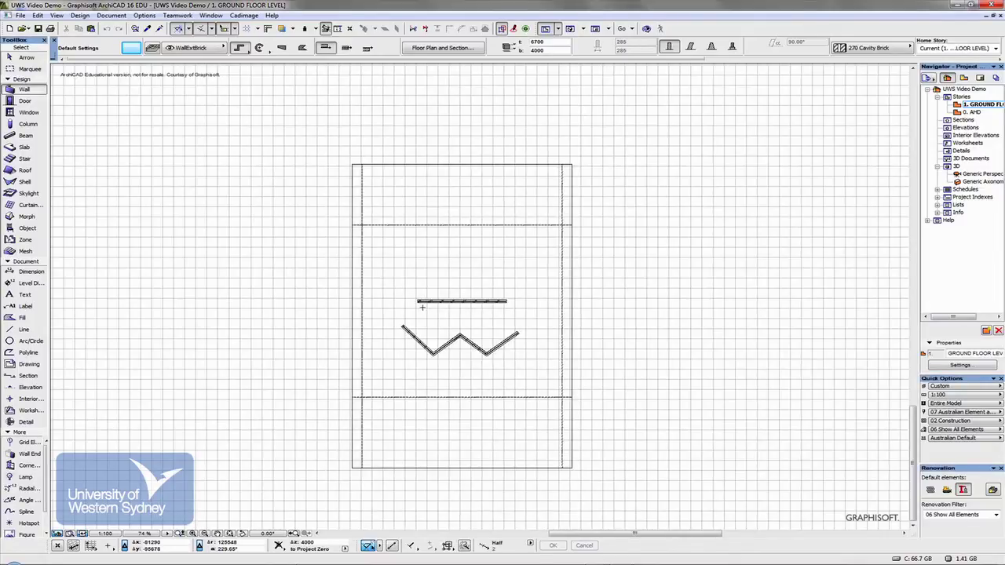
{"action": "scroll", "coordinate": [392, 303], "scroll_direction": "up", "scroll_amount": 8}
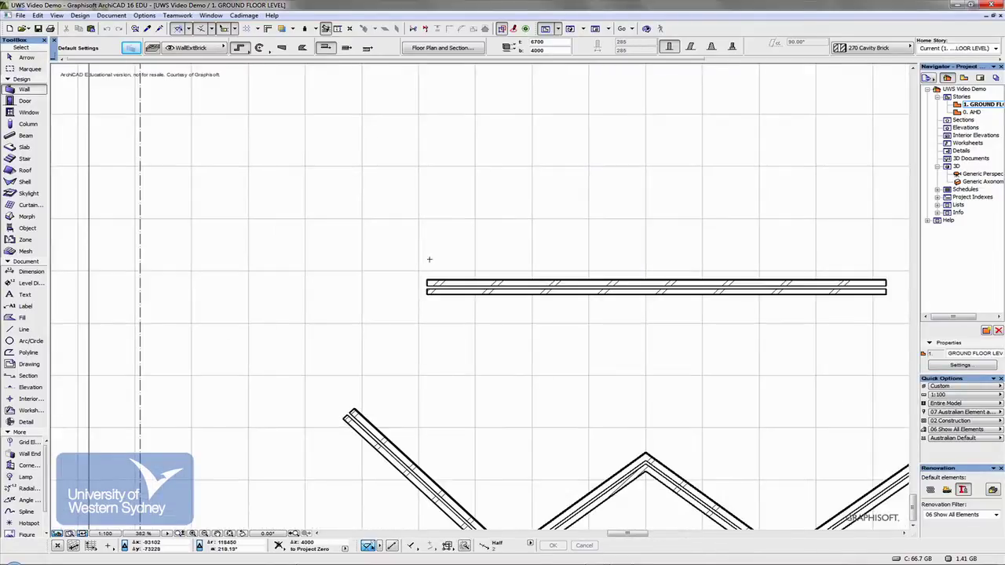
{"action": "left_click", "coordinate": [431, 185]}
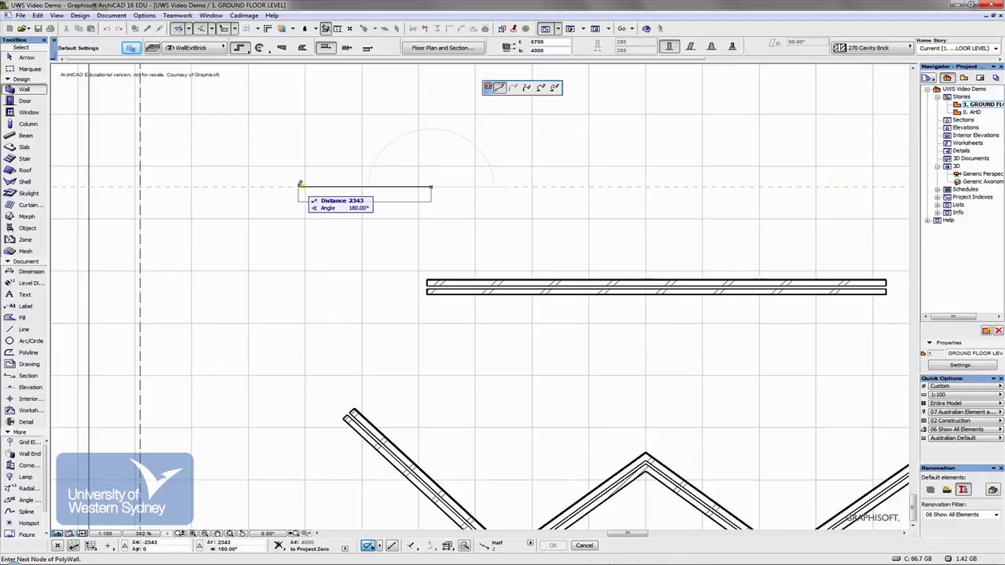
{"action": "key", "text": "Tab"}
{"action": "key", "text": "Escape"}
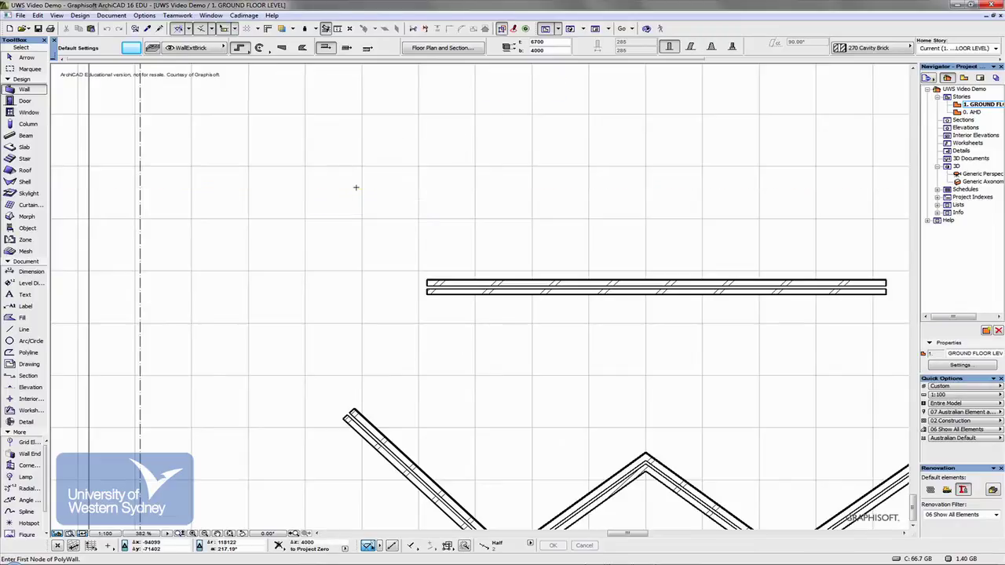
{"action": "scroll", "coordinate": [356, 186], "scroll_direction": "down", "scroll_amount": 5}
{"action": "middle_click_drag", "start_coordinate": [354, 186], "coordinate": [521, 213]}
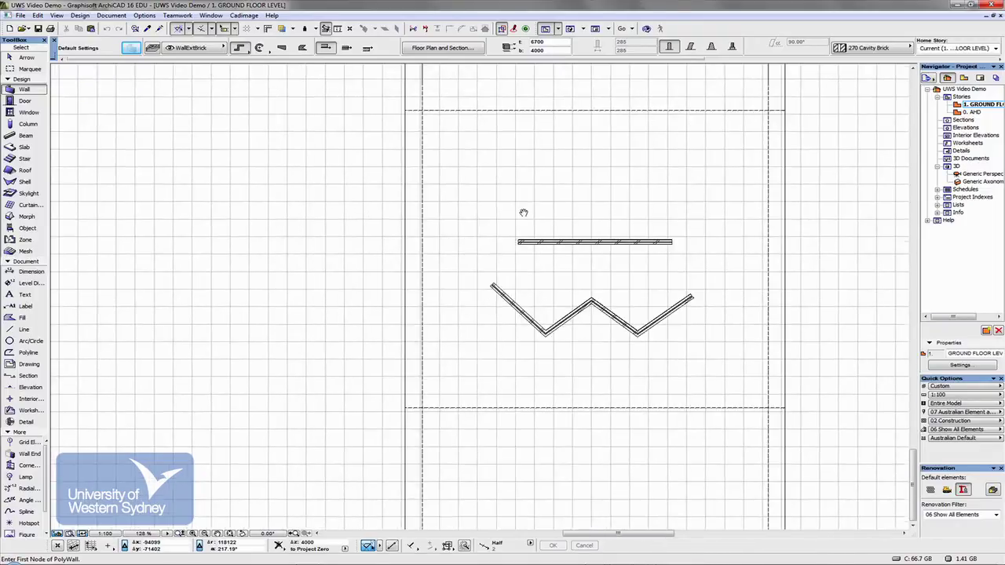
Step: Show the wall Geometry Method flyout in the Info Box
{"action": "scroll", "coordinate": [529, 213], "scroll_direction": "up", "scroll_amount": 2}
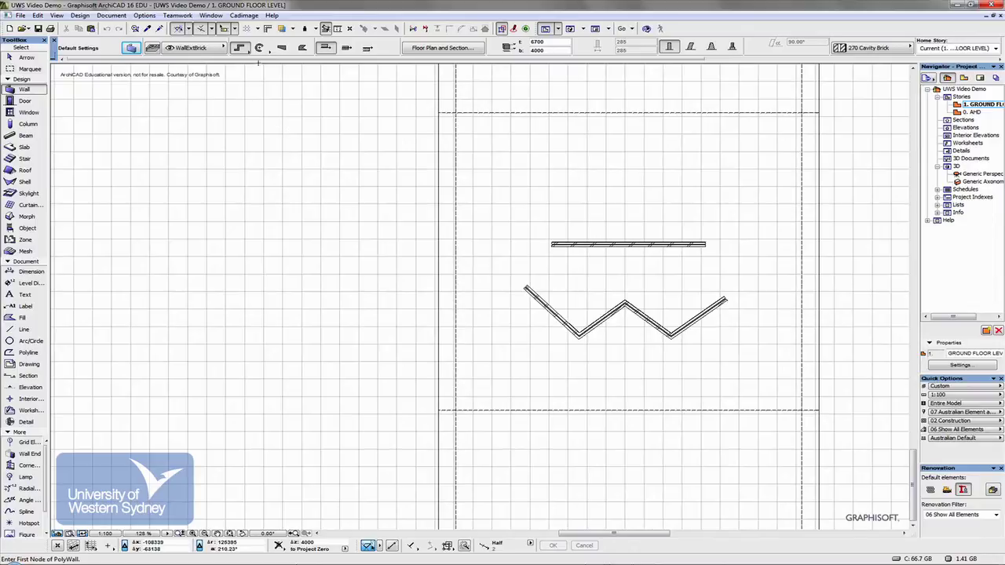
{"action": "left_click", "coordinate": [244, 49]}
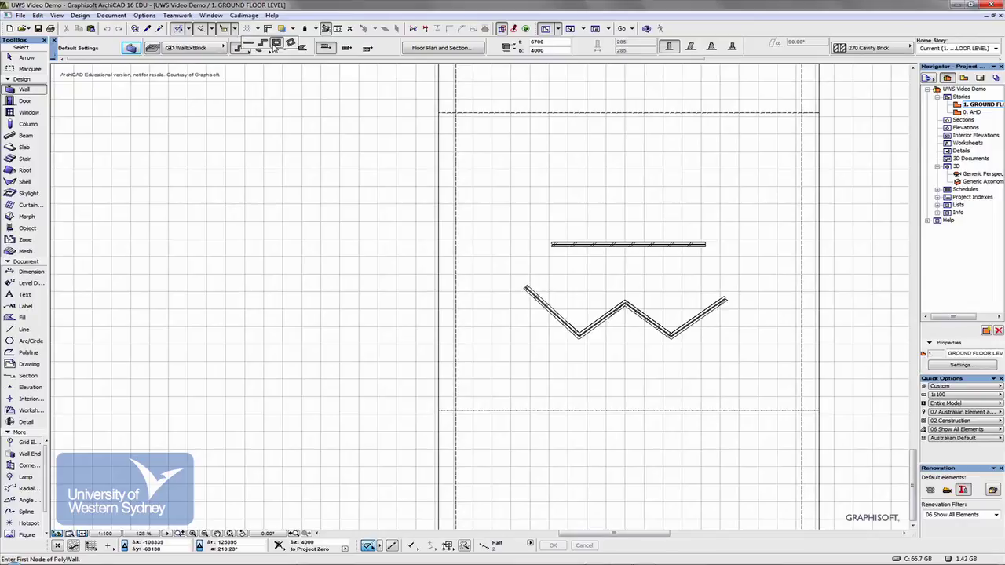
Step: Select the Rectangle geometry method, start a rectangle at a first corner, then cancel it
{"action": "left_click", "coordinate": [276, 44]}
{"action": "left_click", "coordinate": [120, 290]}
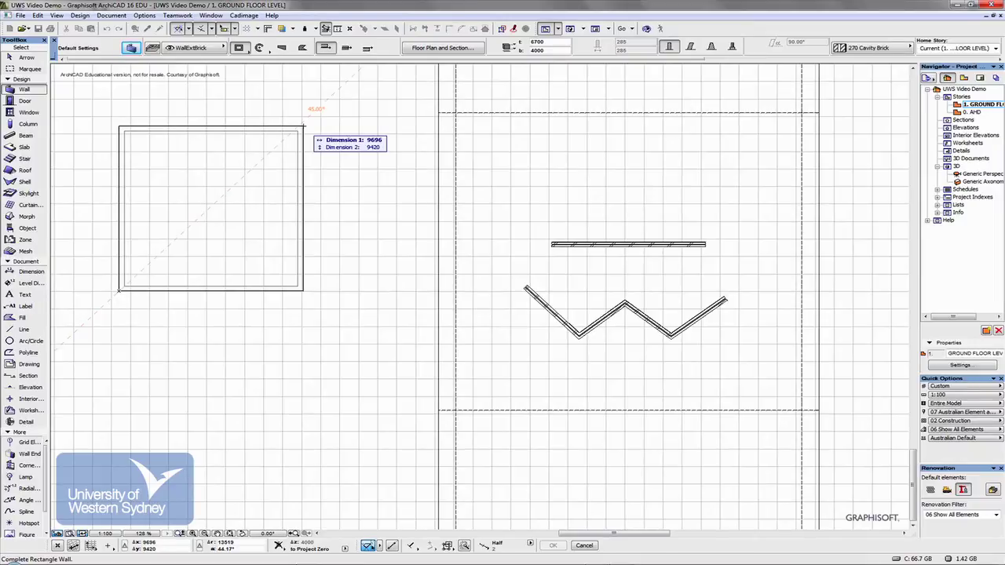
{"action": "key", "text": "Tab"}
{"action": "key", "text": "Tab"}
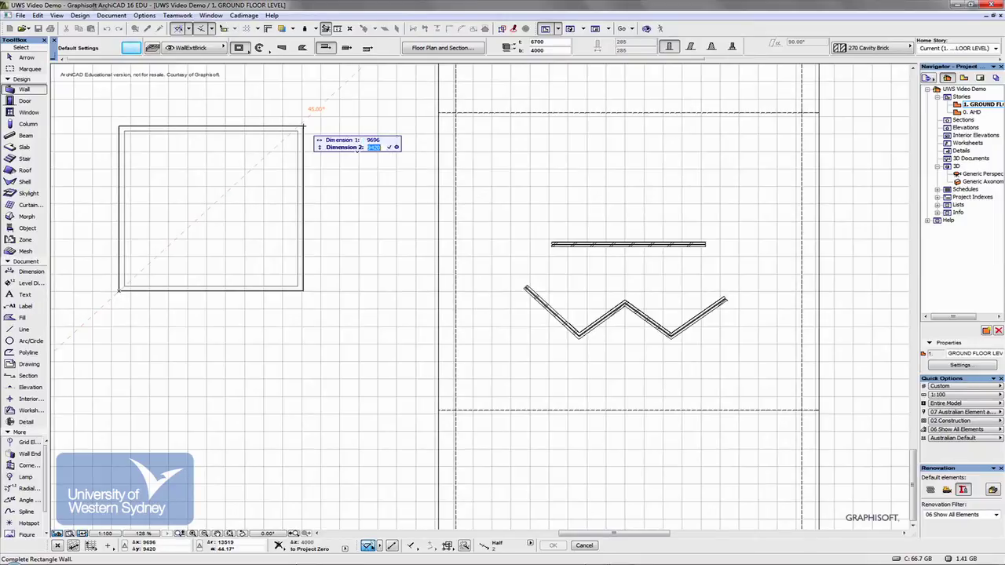
{"action": "key", "text": "Tab"}
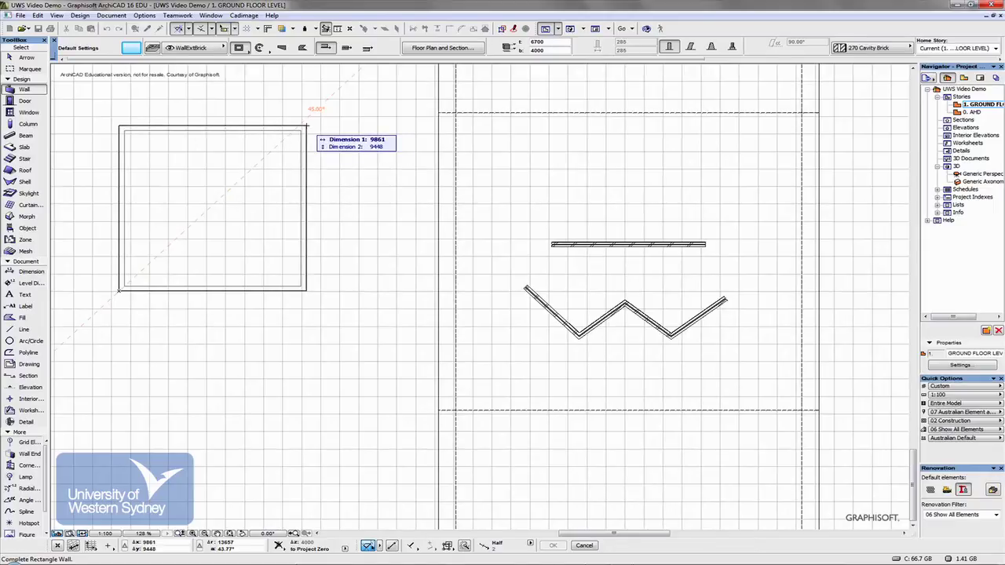
{"action": "key", "text": "Escape"}
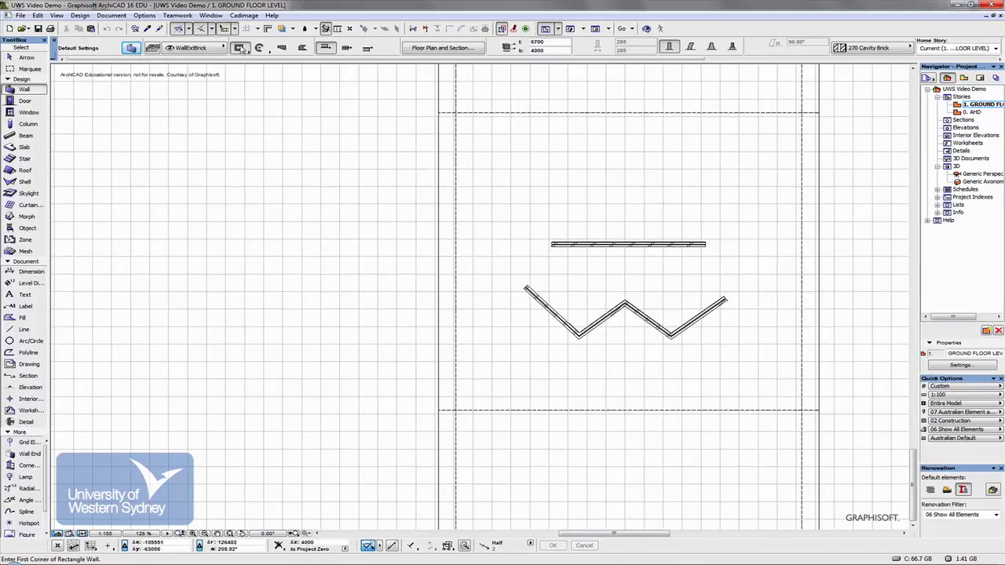
Step: Select the Rotated Rectangle method, preview a first side from two corners, then cancel
{"action": "left_click", "coordinate": [242, 48]}
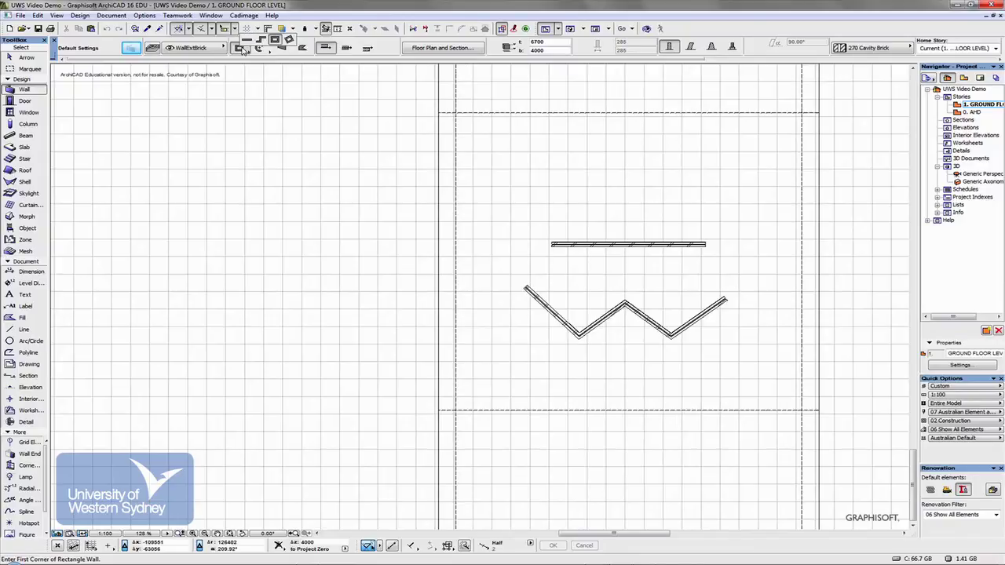
{"action": "left_click", "coordinate": [289, 39]}
{"action": "left_click", "coordinate": [126, 215]}
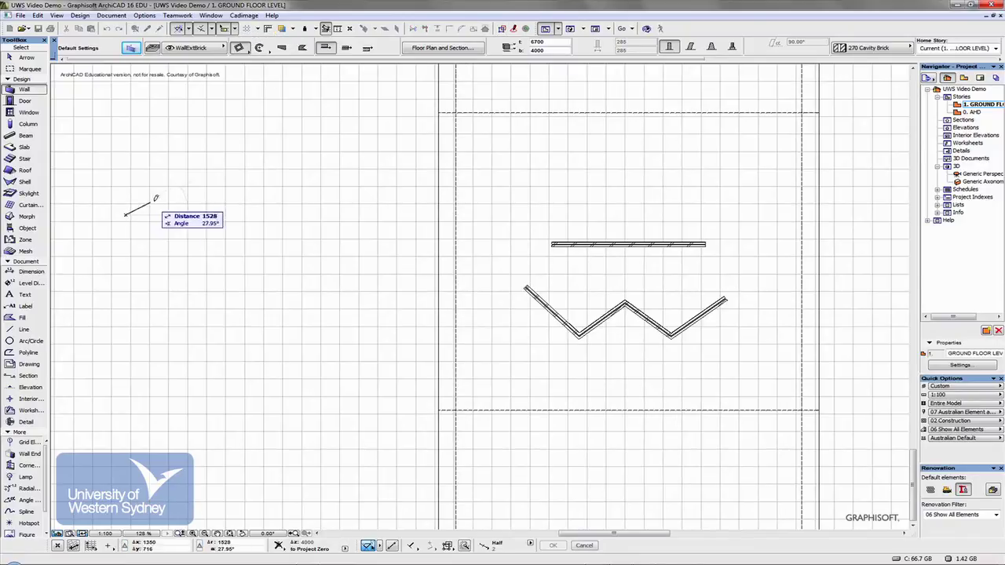
{"action": "left_click", "coordinate": [320, 130]}
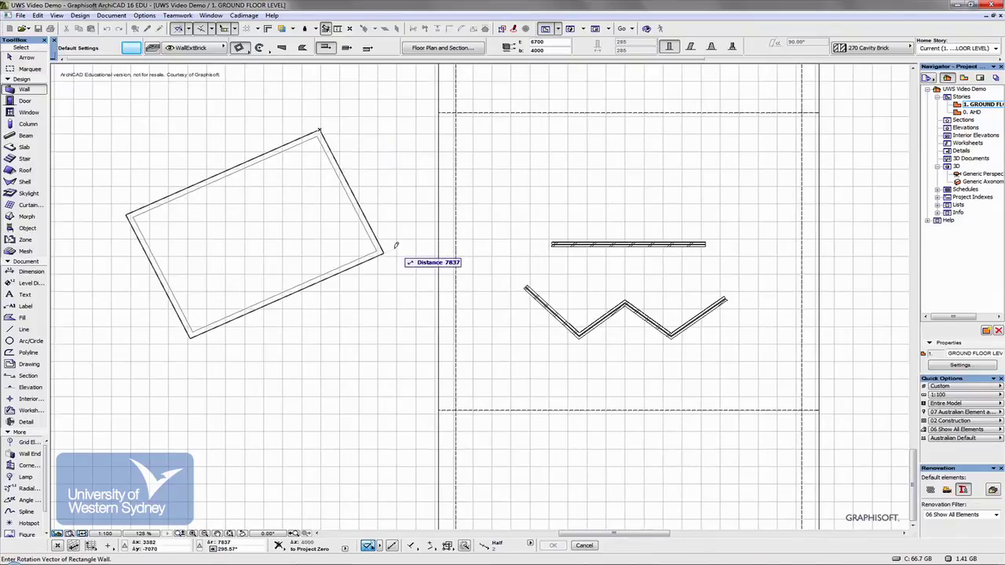
{"action": "key", "text": "Escape"}
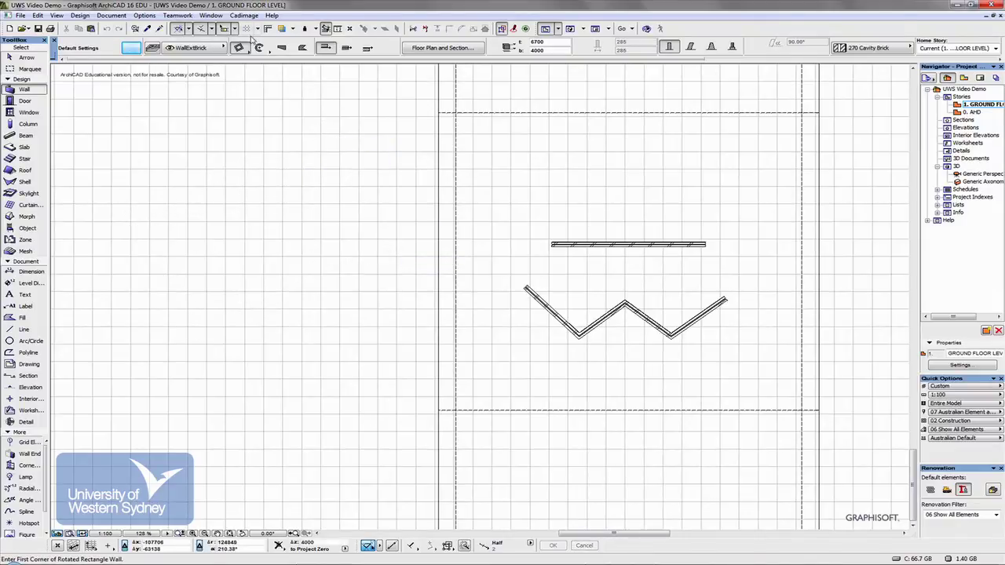
{"action": "left_click", "coordinate": [261, 48]}
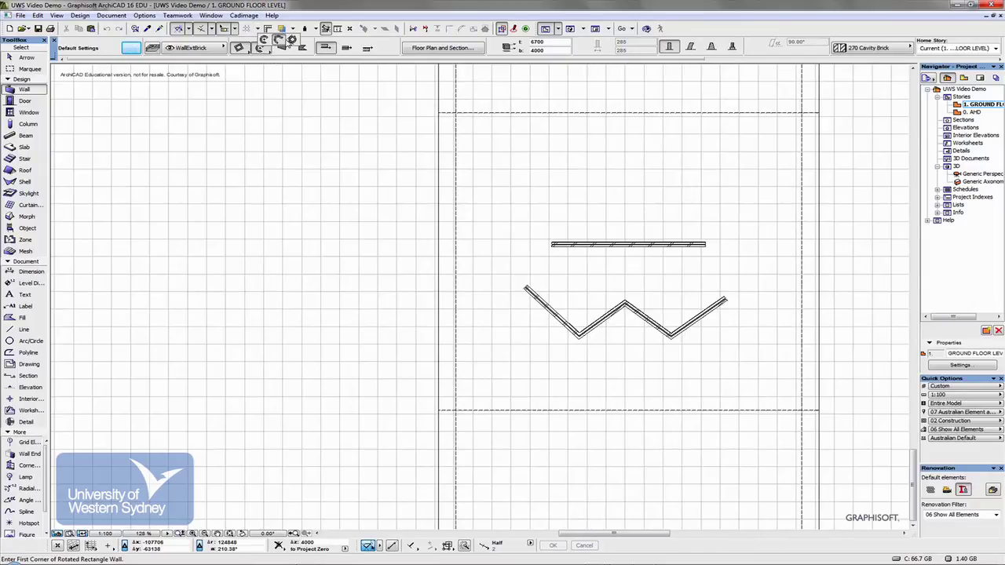
{"action": "left_click", "coordinate": [298, 43]}
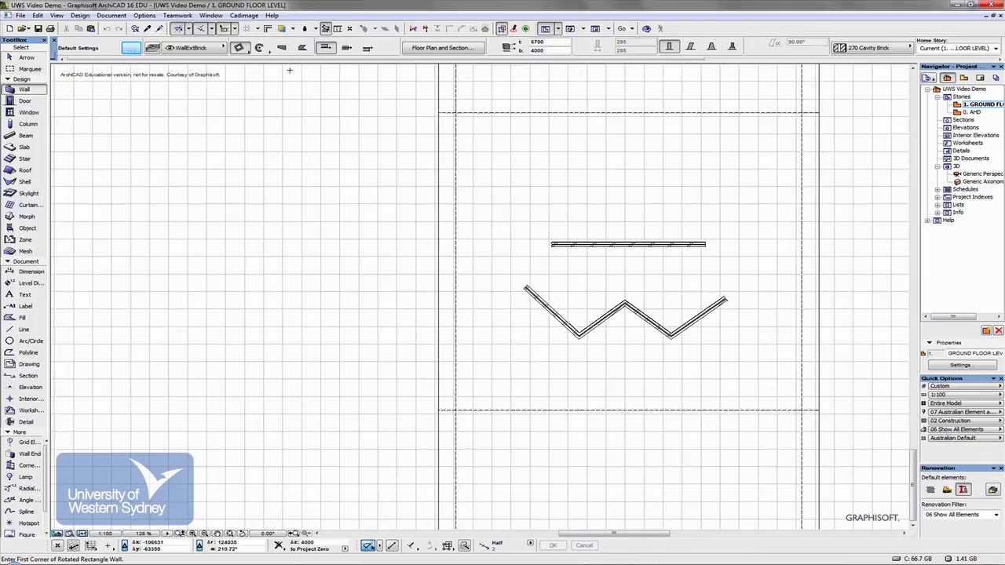